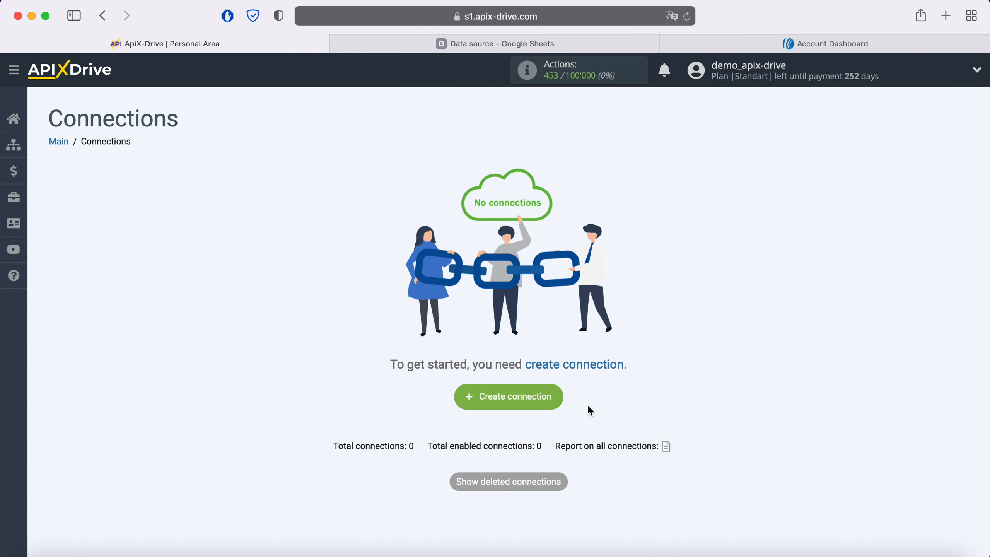
# Create a new connection and choose Google Sheets as its data source system.
pyautogui.click(558, 398)
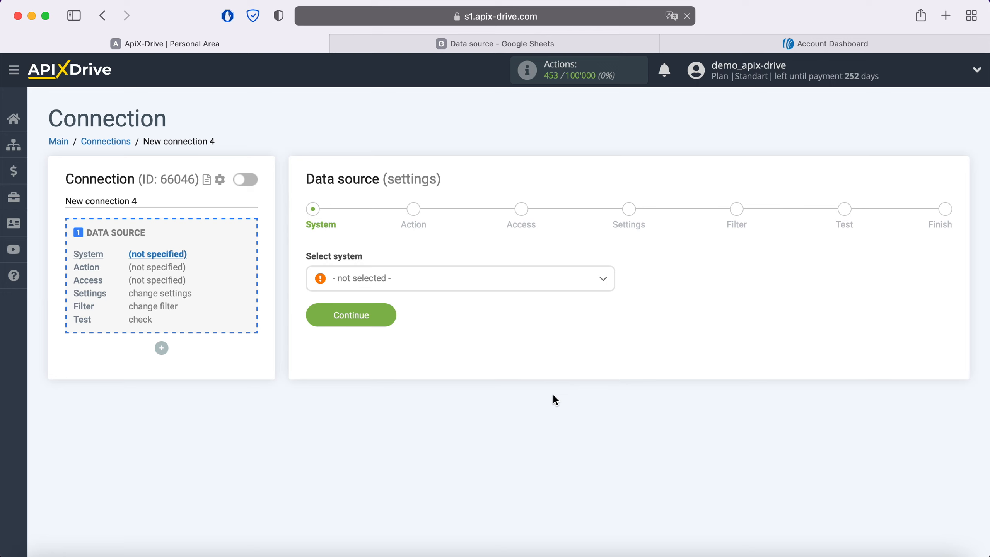
pyautogui.click(430, 281)
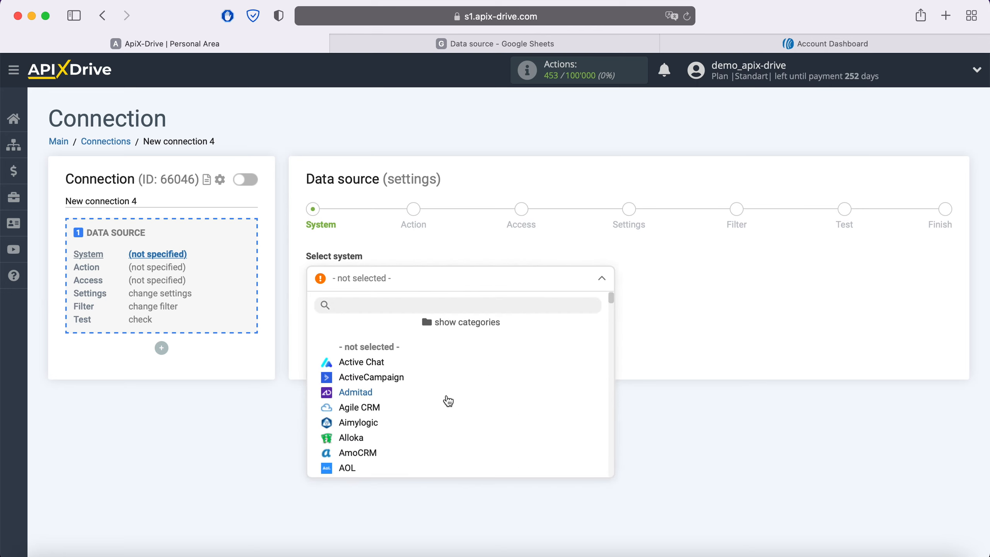
pyautogui.scroll(-15, 448, 401)
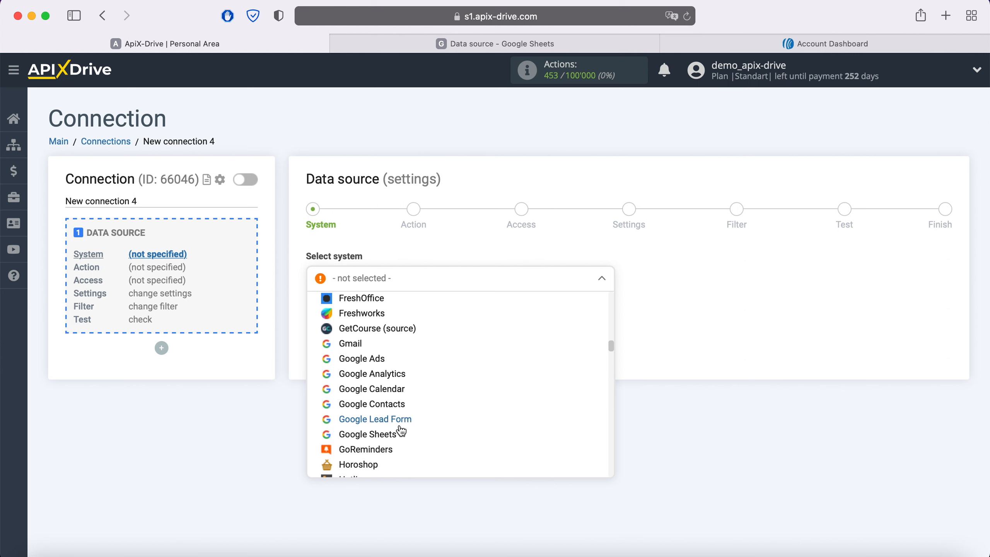
pyautogui.click(401, 432)
pyautogui.click(386, 318)
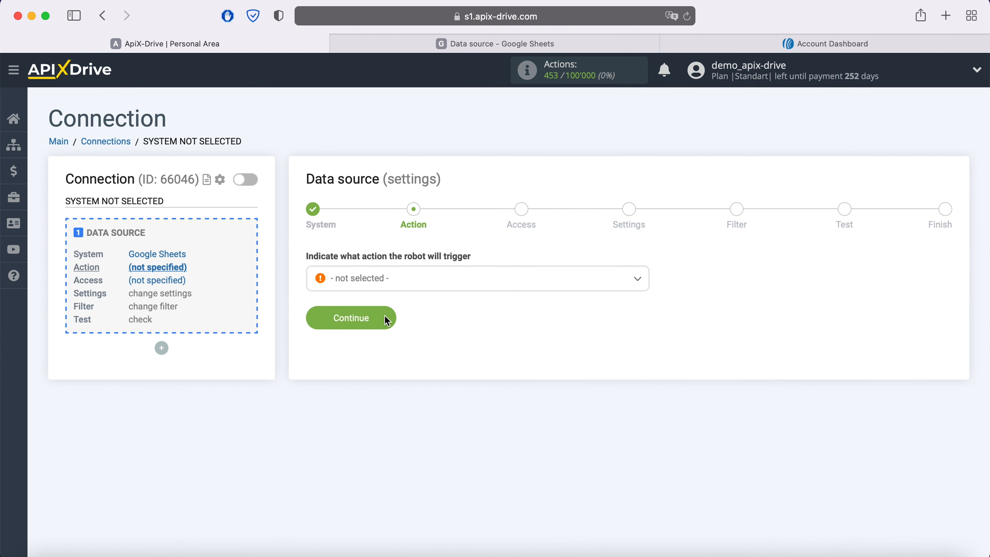
# Set the data source action to Get Rows (new) and continue to the access stage.
pyautogui.click(396, 281)
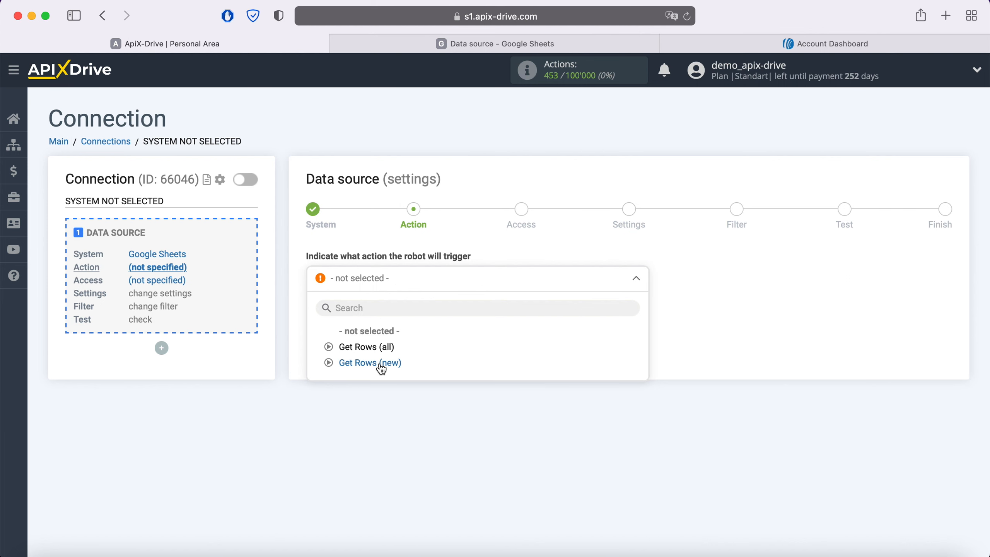
pyautogui.click(381, 367)
pyautogui.click(384, 321)
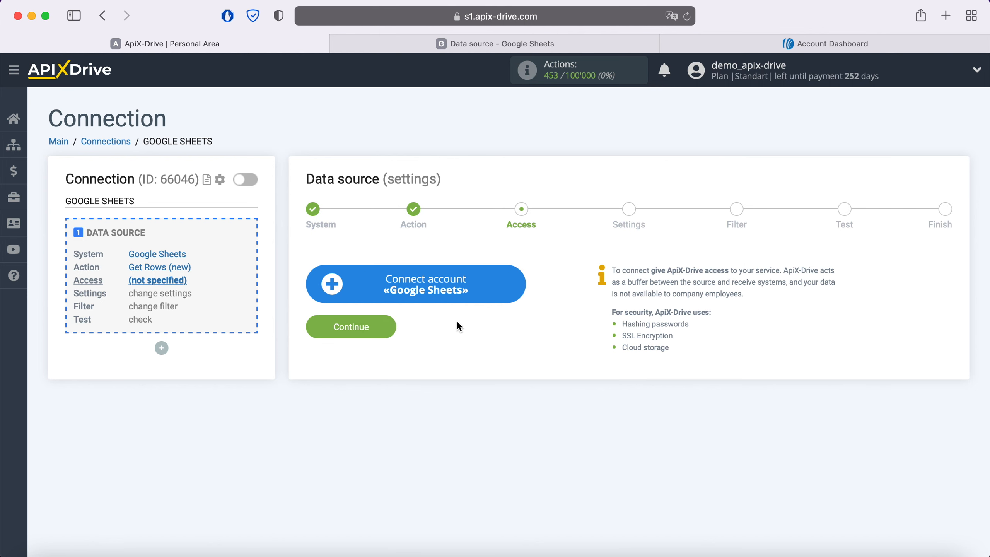
# Start connecting a Google Sheets account and sign in to Google with the saved account e-mail and password.
pyautogui.click(515, 286)
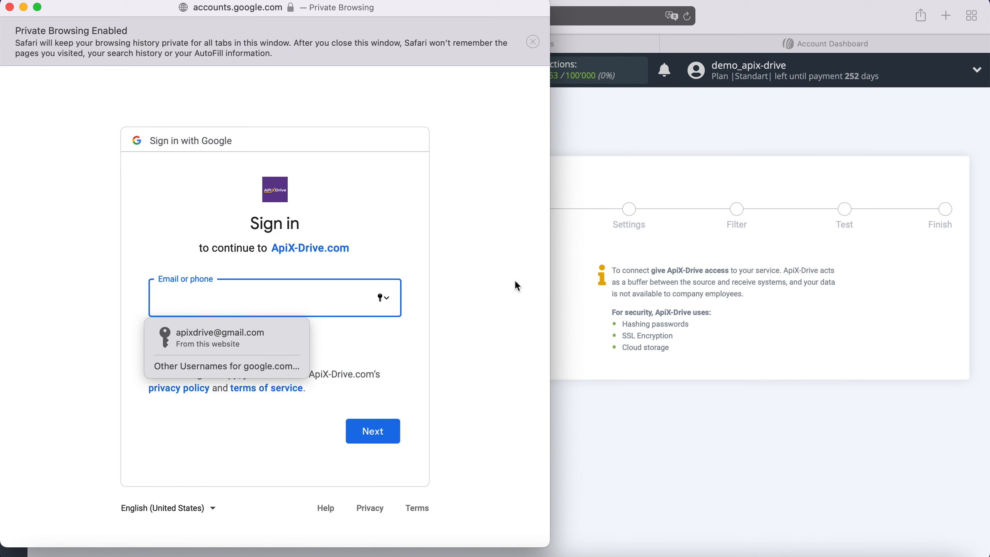
pyautogui.click(289, 336)
pyautogui.click(388, 429)
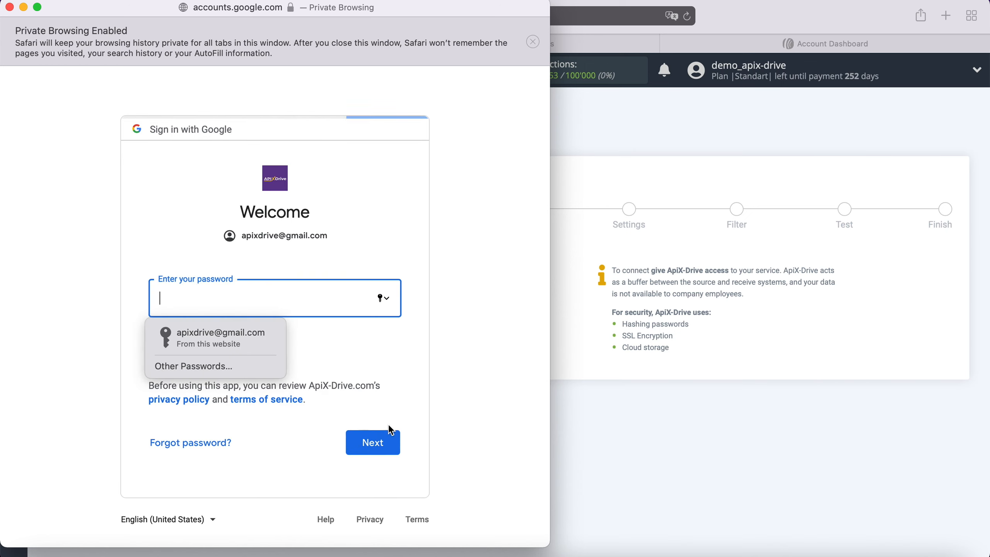
pyautogui.click(255, 344)
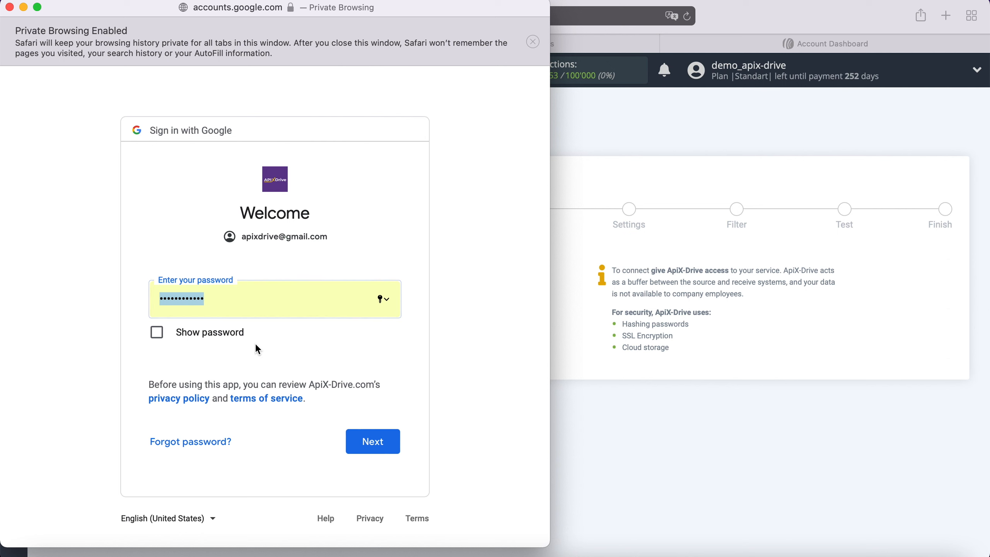
pyautogui.click(386, 441)
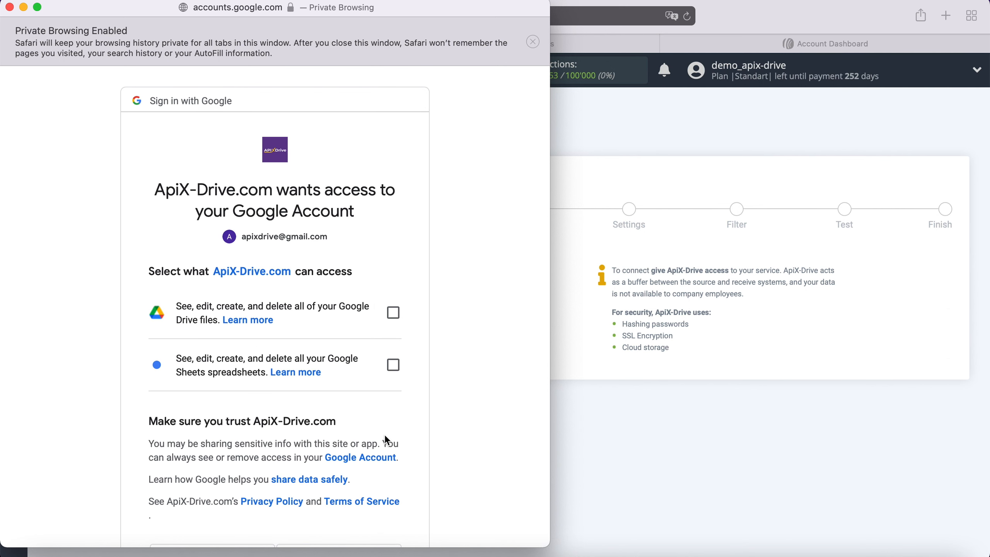
# Grant ApiX-Drive access to all Google Drive files and all Google Sheets spreadsheets of the account.
pyautogui.click(393, 313)
pyautogui.click(394, 365)
pyautogui.scroll(-3, 455, 357)
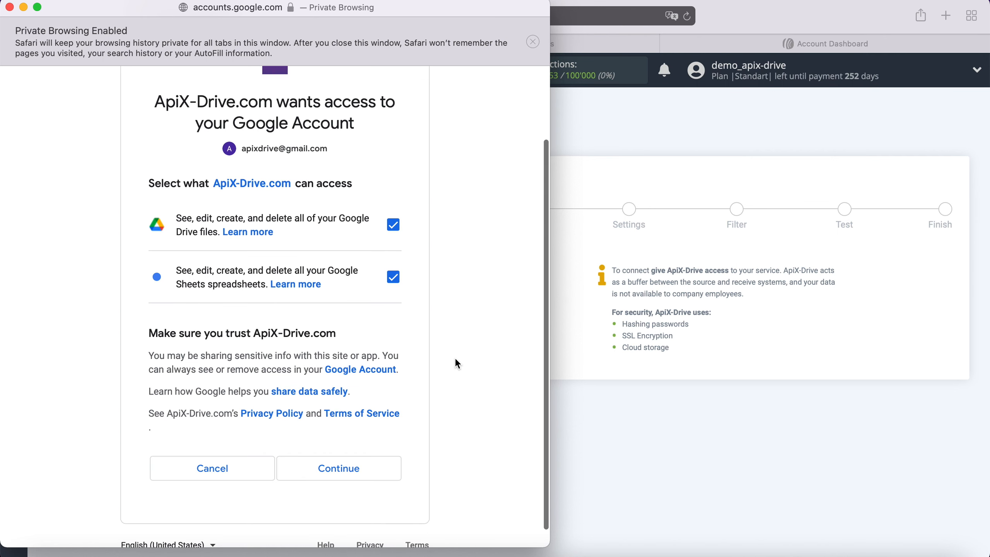
pyautogui.click(376, 466)
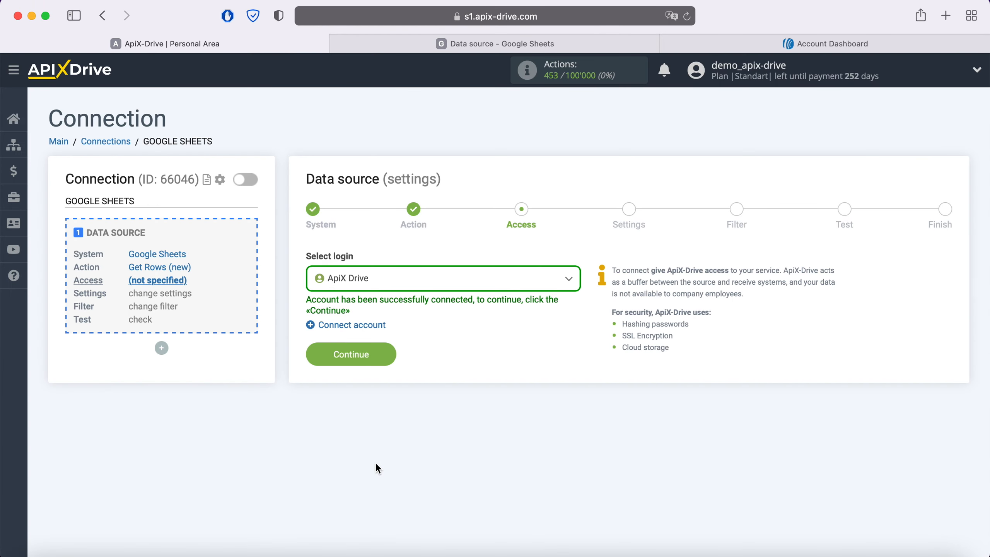
# Choose the ApiX Drive login for the Google Sheets data source and continue to its settings.
pyautogui.click(447, 287)
pyautogui.click(369, 365)
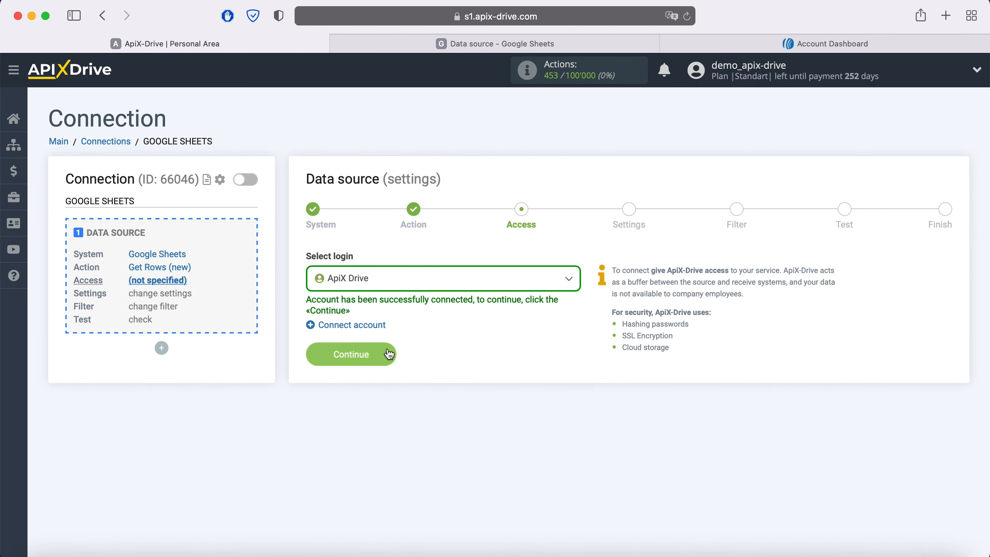
pyautogui.click(386, 352)
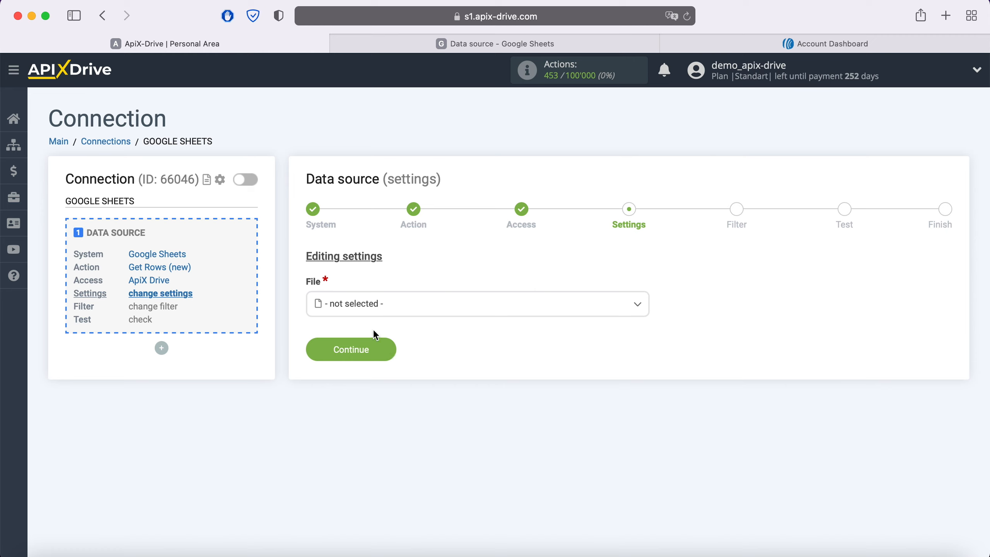
# Select the file Data source and its sheet Data source as the place to load rows from.
pyautogui.click(370, 305)
pyautogui.click(371, 390)
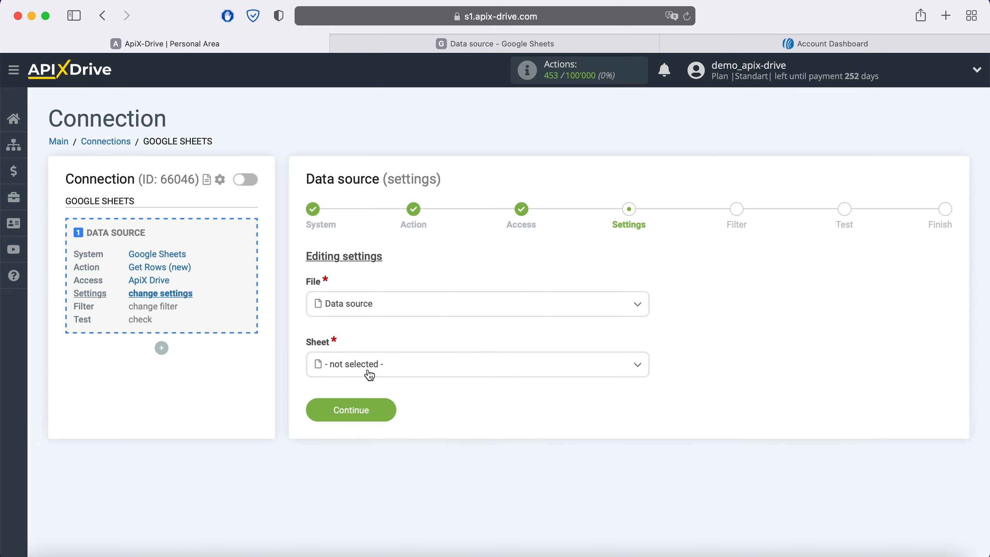
pyautogui.click(369, 374)
pyautogui.click(367, 435)
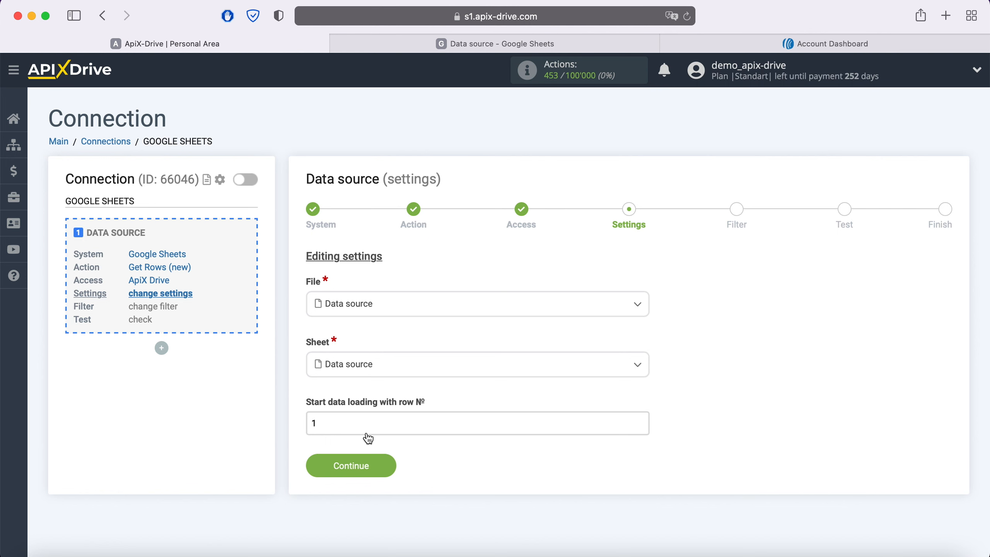
# Check the row layout in the Data source spreadsheet and set data loading to start with row 2.
pyautogui.click(445, 46)
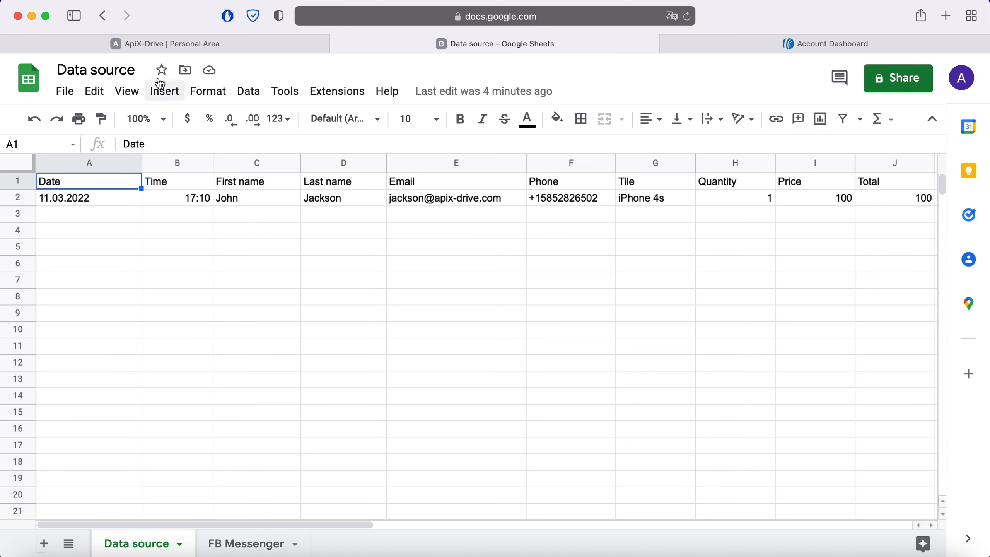
pyautogui.click(171, 42)
pyautogui.moveTo(321, 421); pyautogui.dragTo(288, 431)
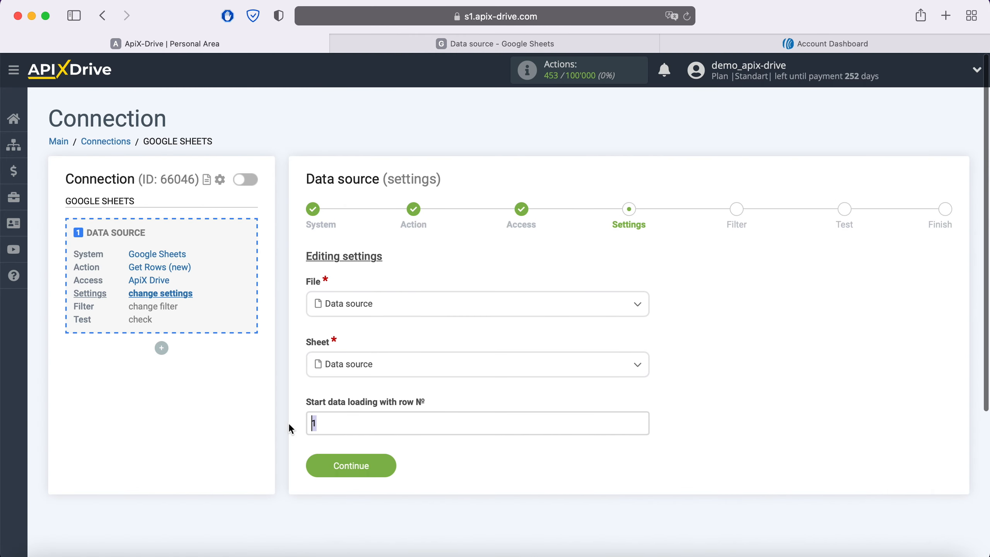
pyautogui.write('2')
pyautogui.click(387, 470)
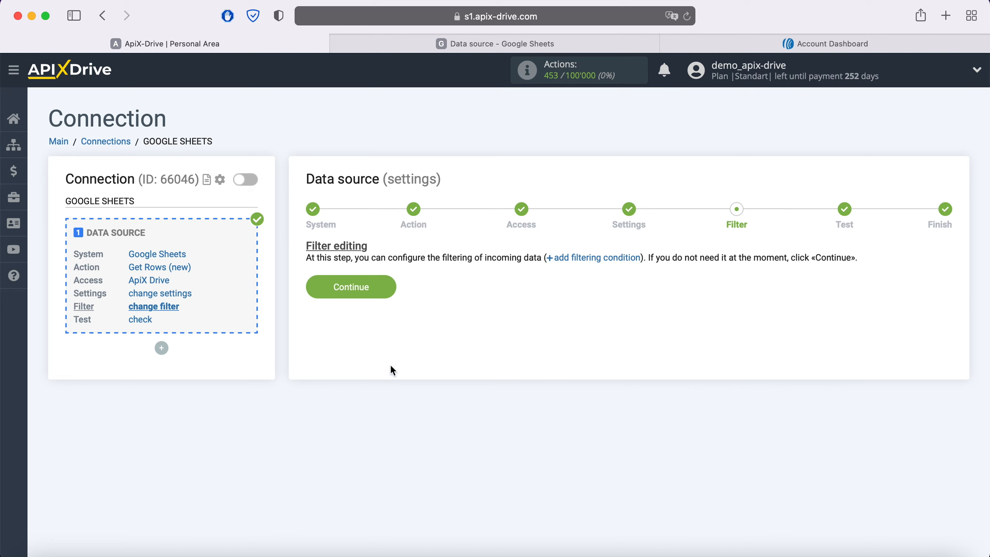
# Complete the data source setup without a filtering condition, accept the test data, and start configuring data receiving.
pyautogui.click(381, 287)
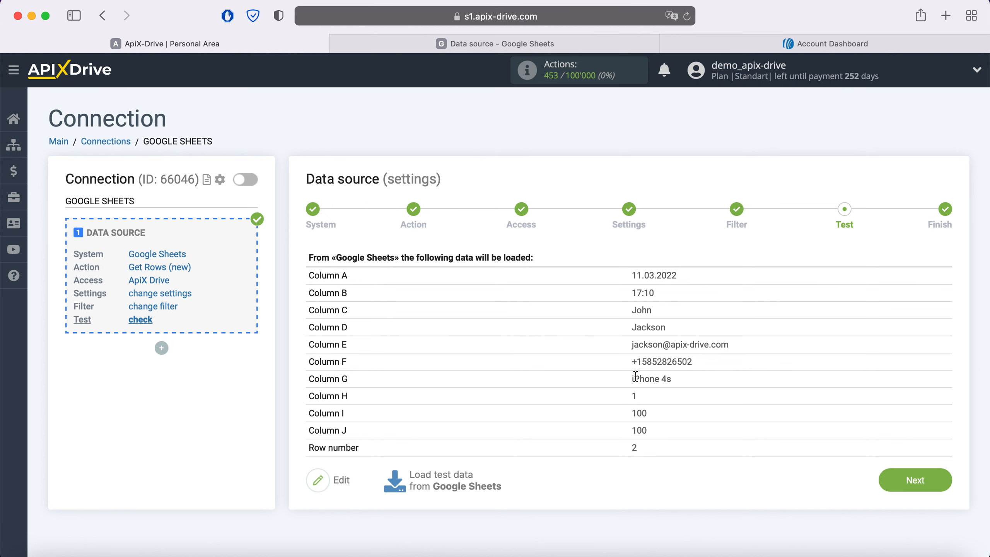
pyautogui.click(939, 478)
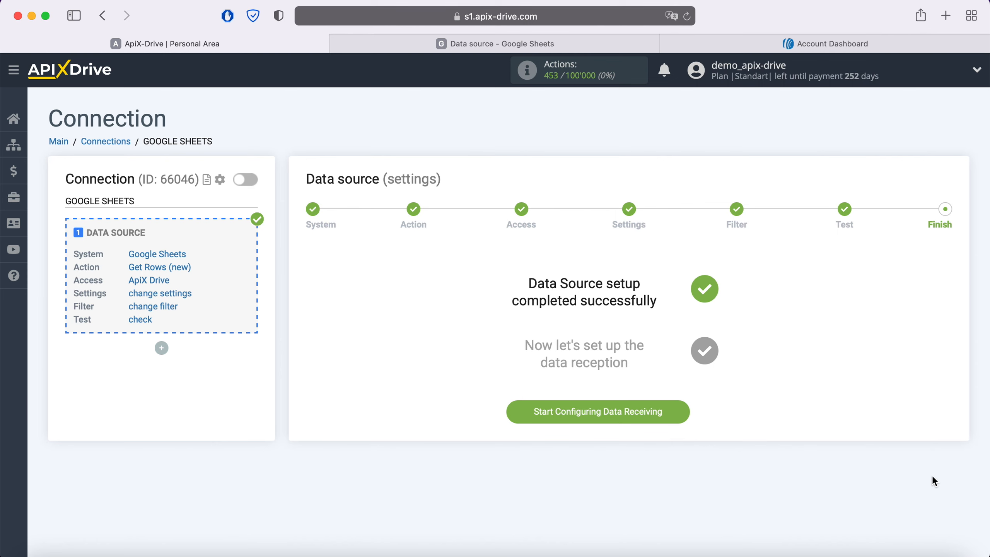
pyautogui.click(683, 409)
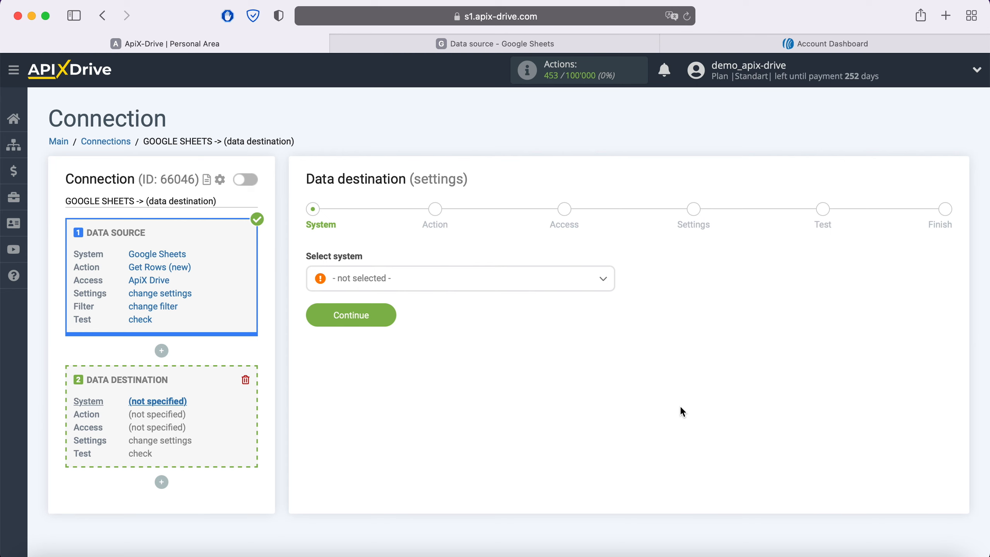
# Choose Aweber as the data destination system and continue to the action selection.
pyautogui.click(458, 278)
pyautogui.scroll(-4, 405, 410)
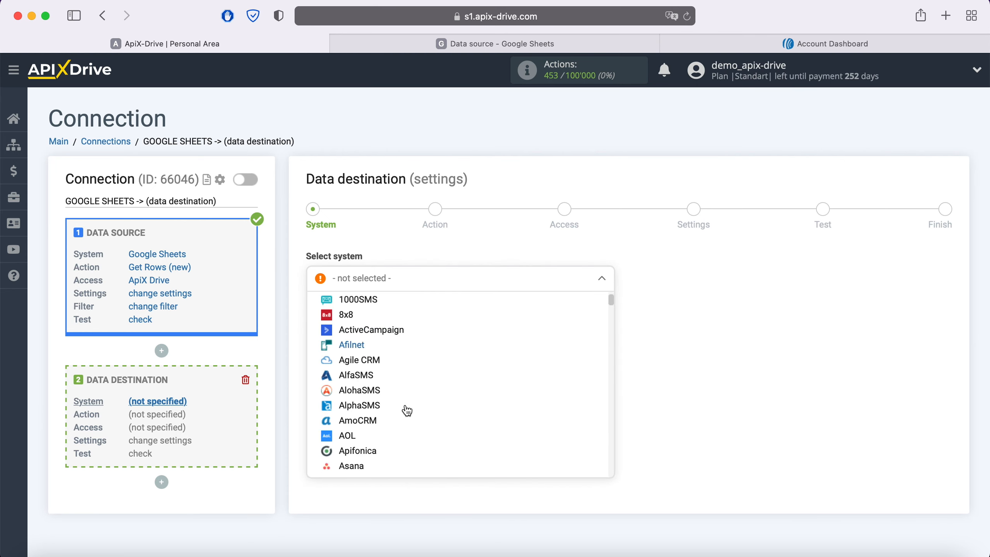
pyautogui.scroll(-1, 405, 410)
pyautogui.click(400, 409)
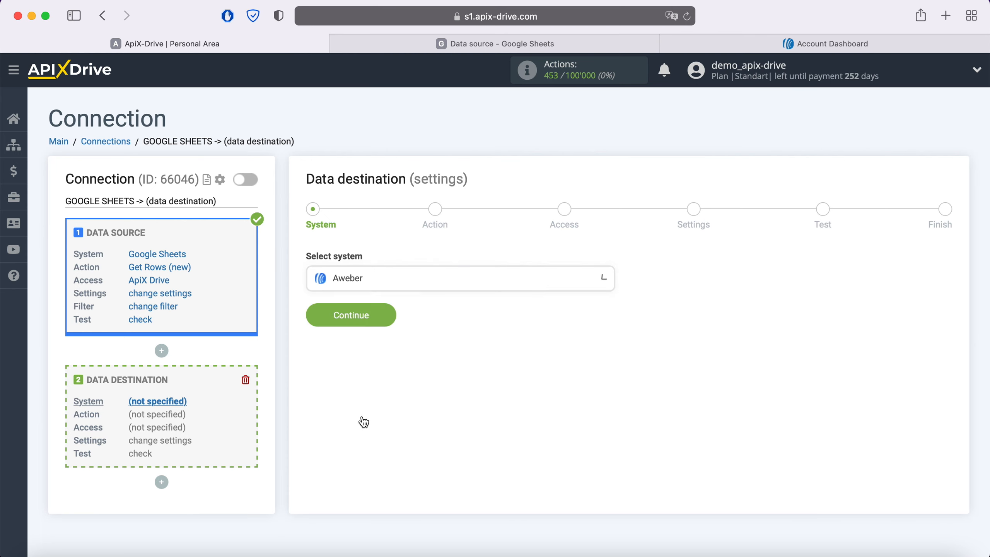
pyautogui.click(385, 317)
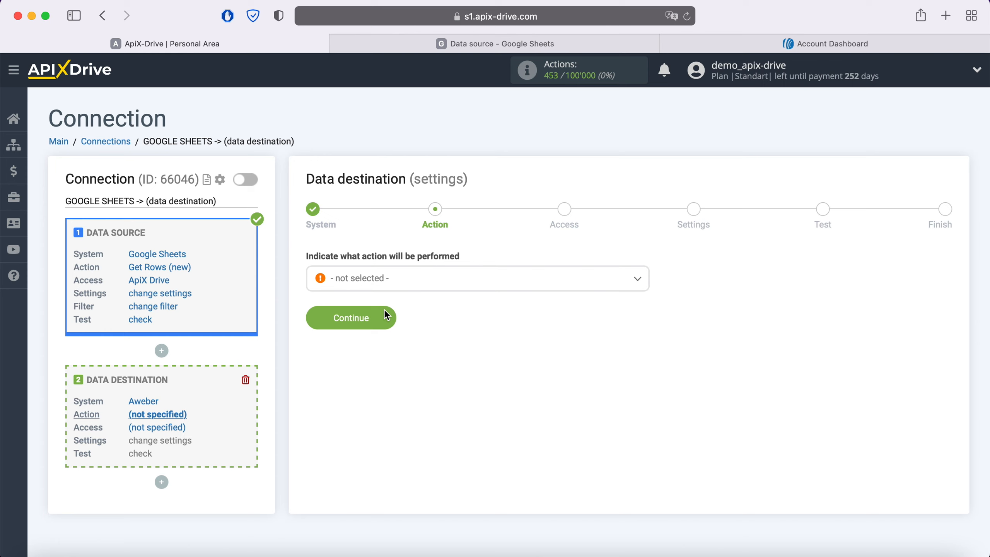
# Set the Aweber destination action to Add / Update Subscriber and continue to the access stage.
pyautogui.click(405, 284)
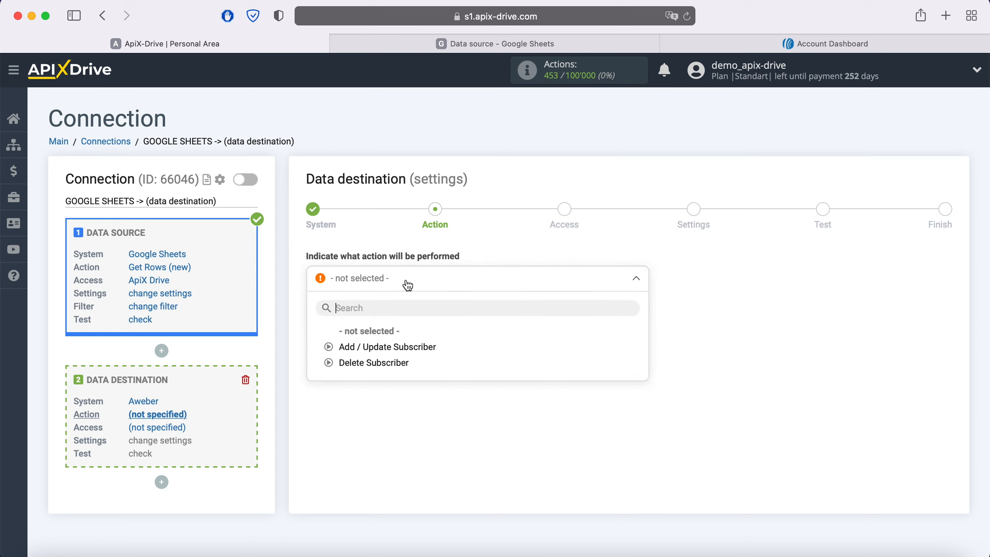
pyautogui.click(411, 347)
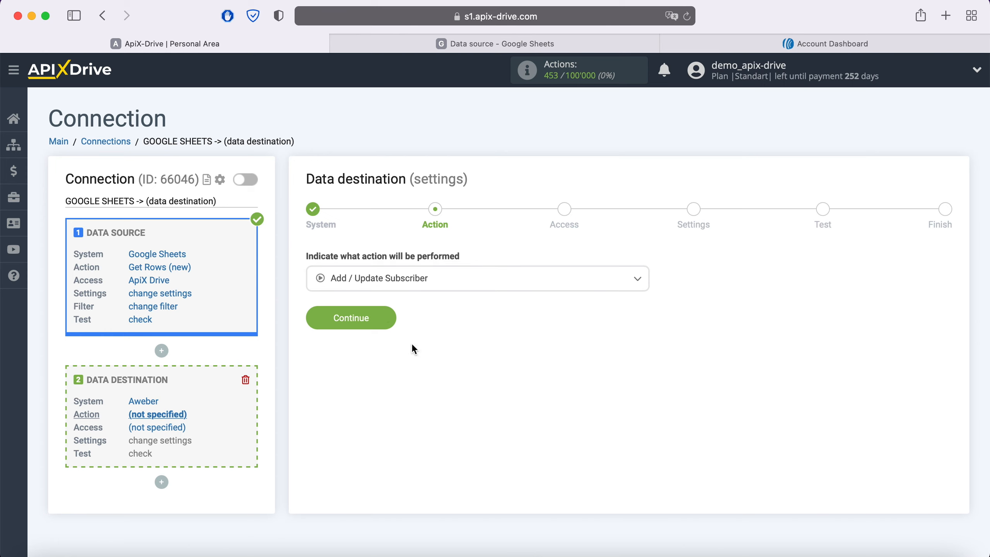
pyautogui.click(386, 318)
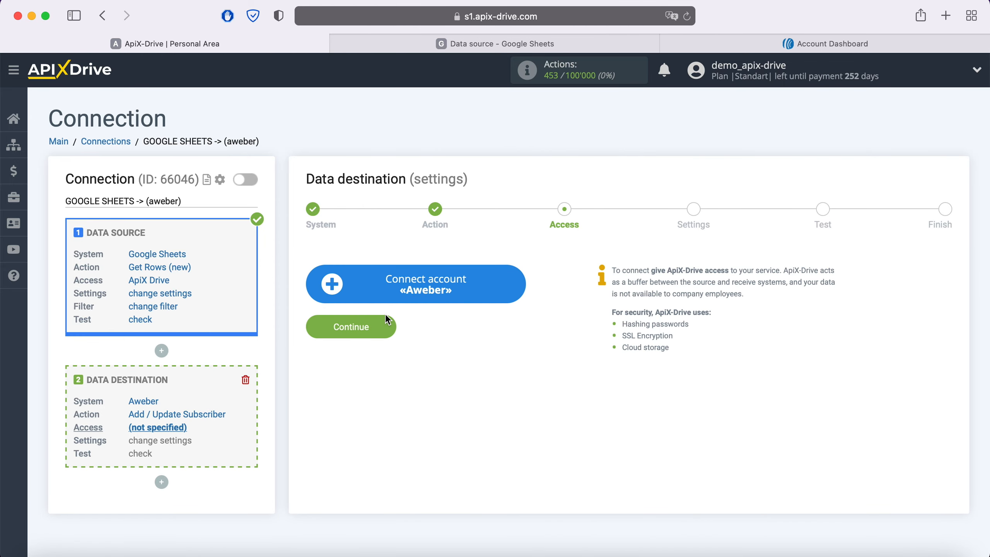
# Connect an Aweber account by pasting the login name and password, passing the robot check, and allowing access.
pyautogui.click(513, 280)
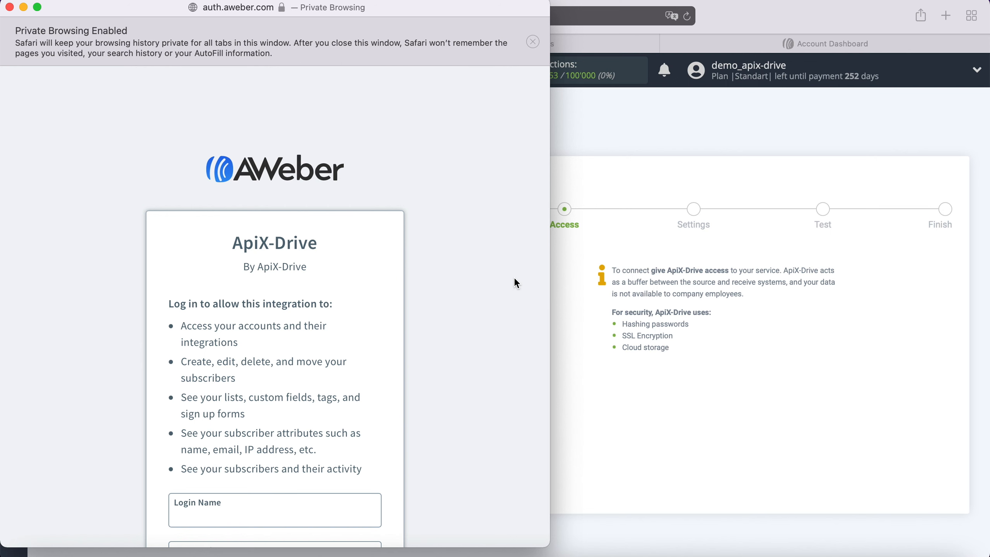
pyautogui.scroll(-4, 514, 277)
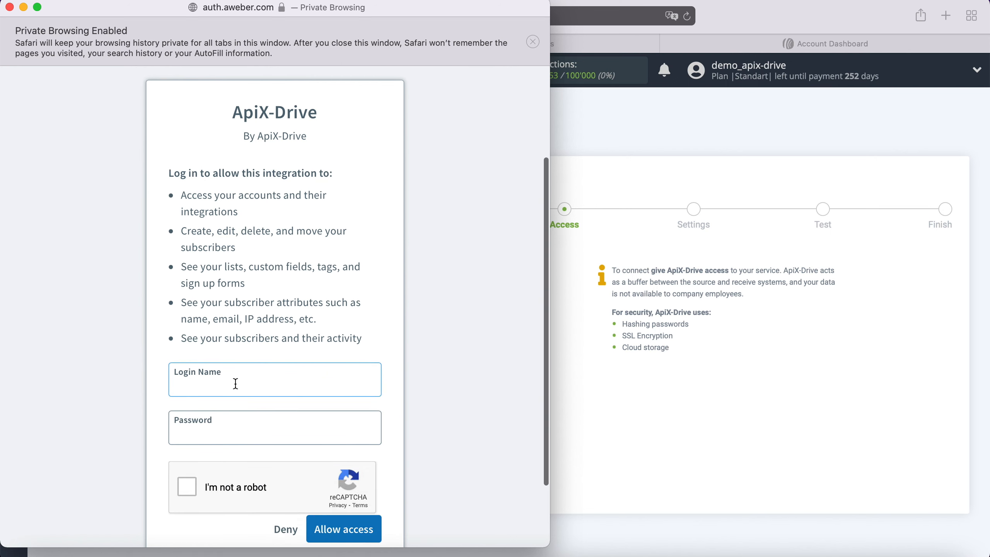
pyautogui.rightClick(236, 383)
pyautogui.click(270, 423)
pyautogui.rightClick(198, 434)
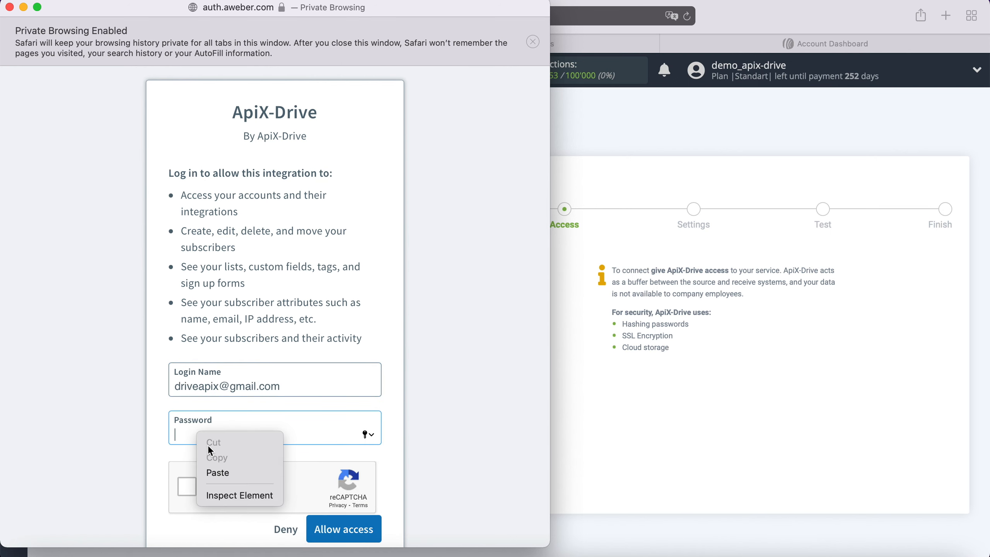
pyautogui.click(228, 471)
pyautogui.click(191, 487)
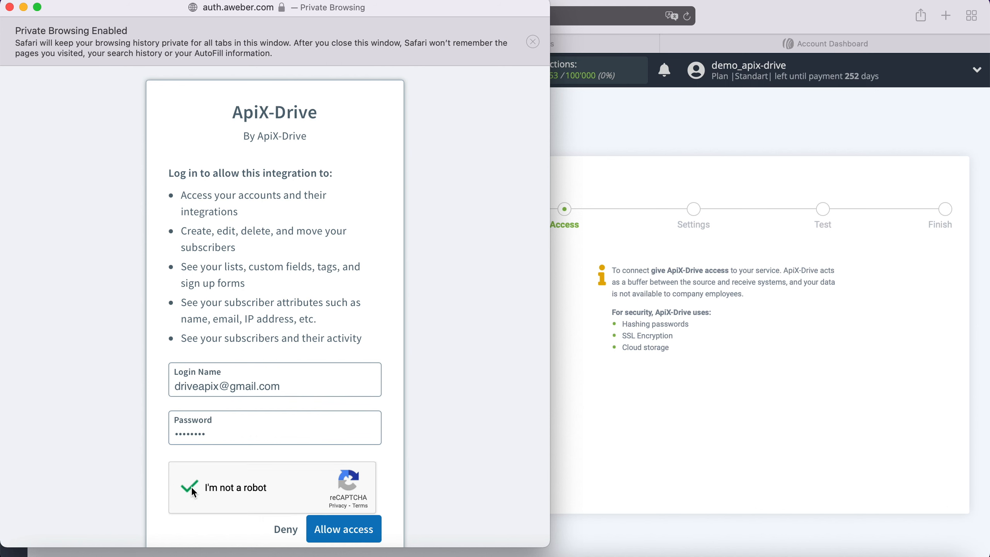
pyautogui.click(328, 529)
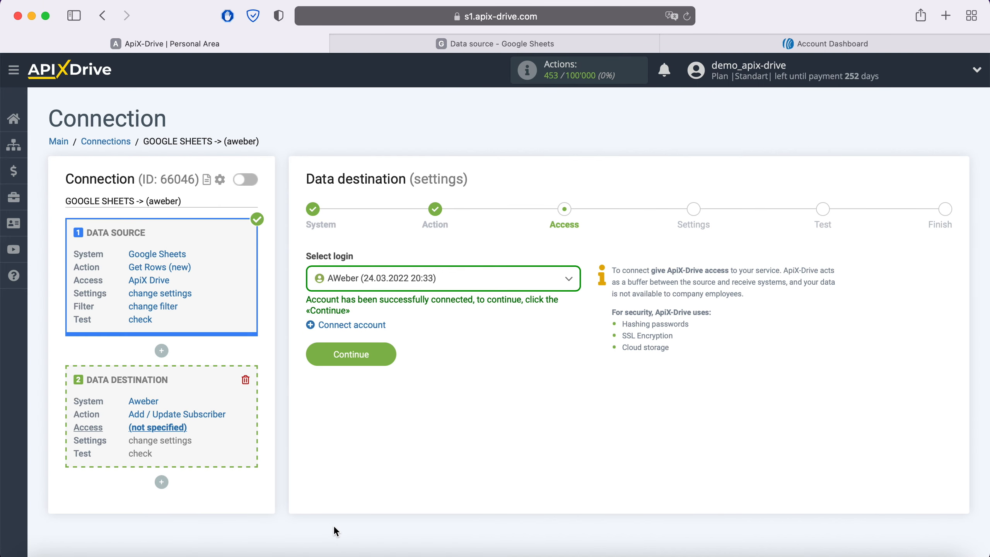
# Choose the AWeber (24.03.2022 20:33) login for the data destination and continue to its settings.
pyautogui.click(482, 286)
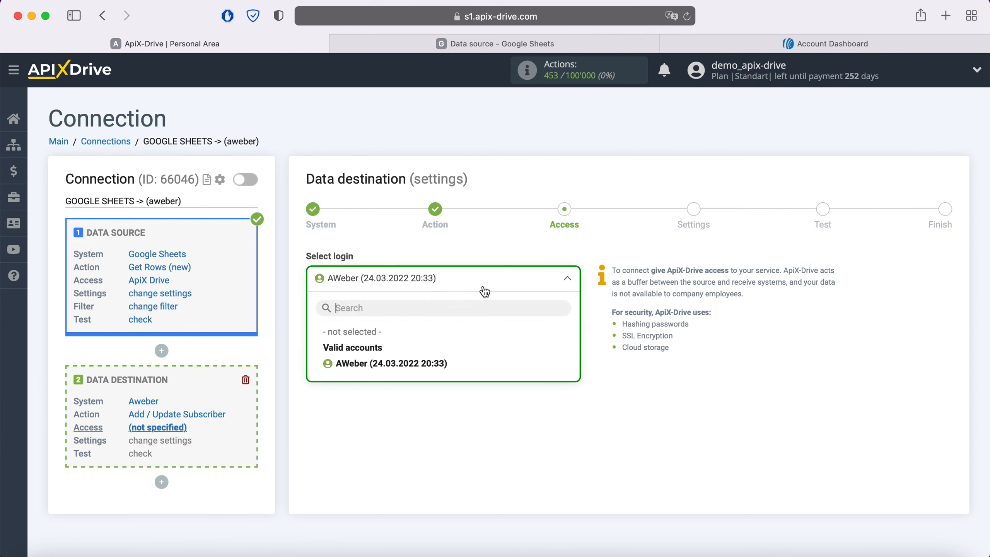
pyautogui.click(401, 360)
pyautogui.click(386, 351)
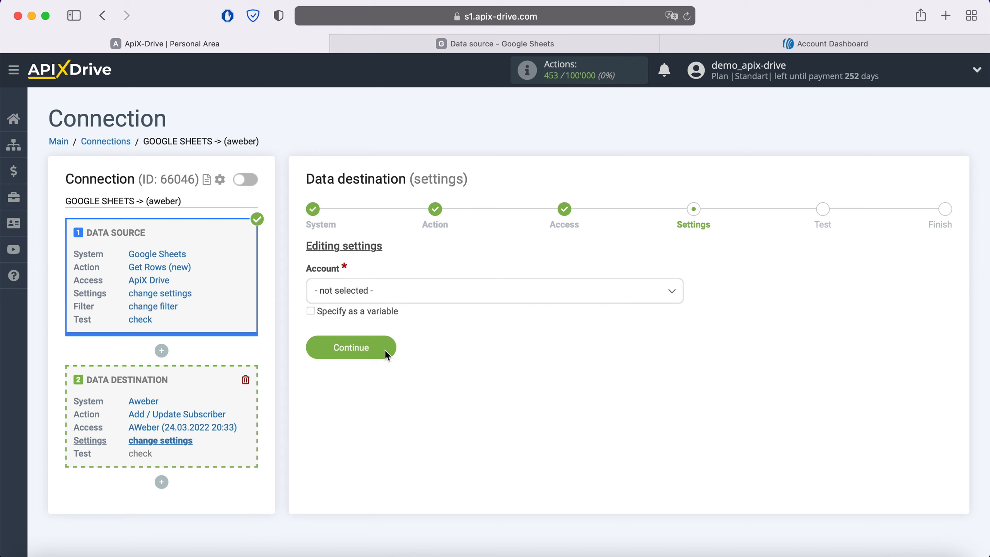
# Select the available Aweber account and the ApiX - Drive list in the data destination settings.
pyautogui.click(413, 290)
pyautogui.click(351, 363)
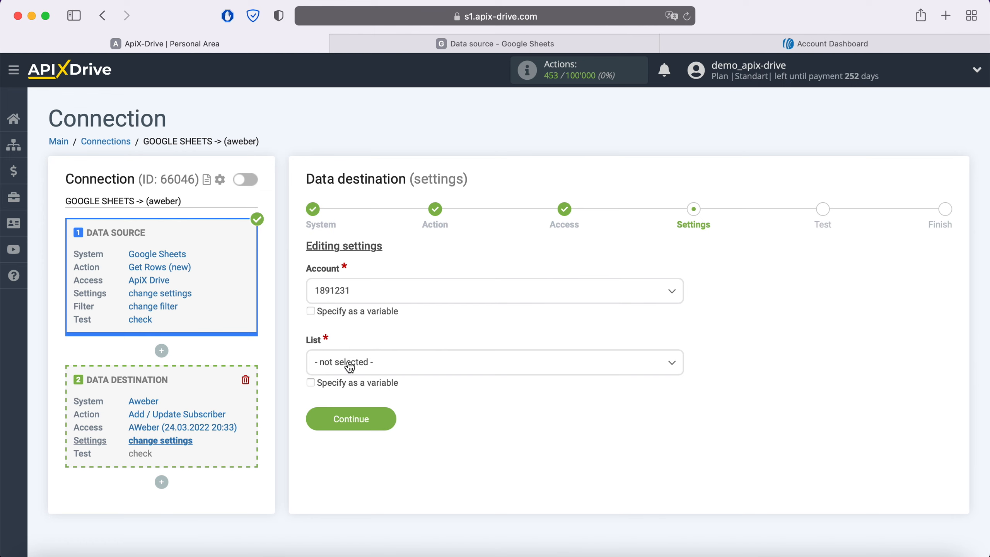
pyautogui.click(349, 365)
pyautogui.click(368, 432)
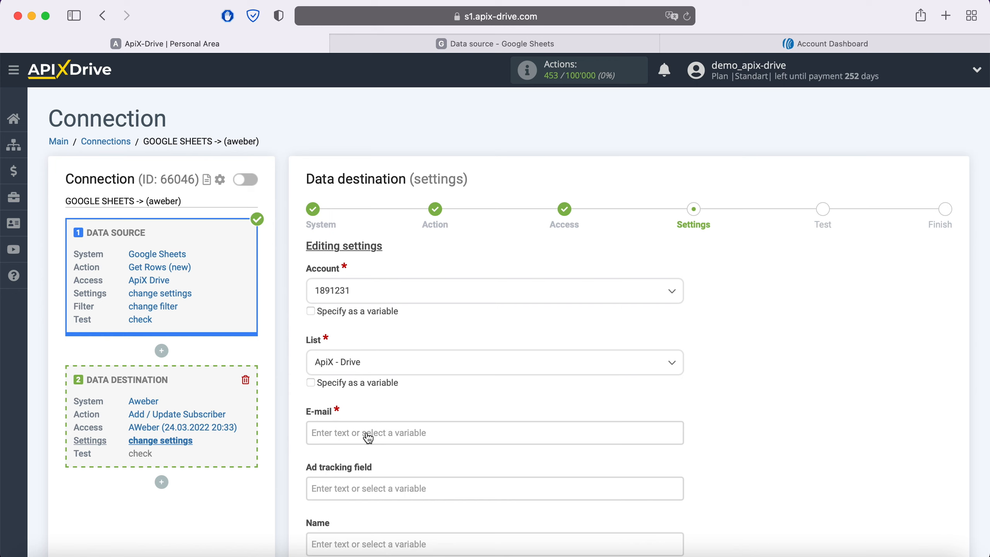
# Map the subscriber's E-mail field to the Google Sheets Column E variable.
pyautogui.click(368, 433)
pyautogui.scroll(-5, 517, 343)
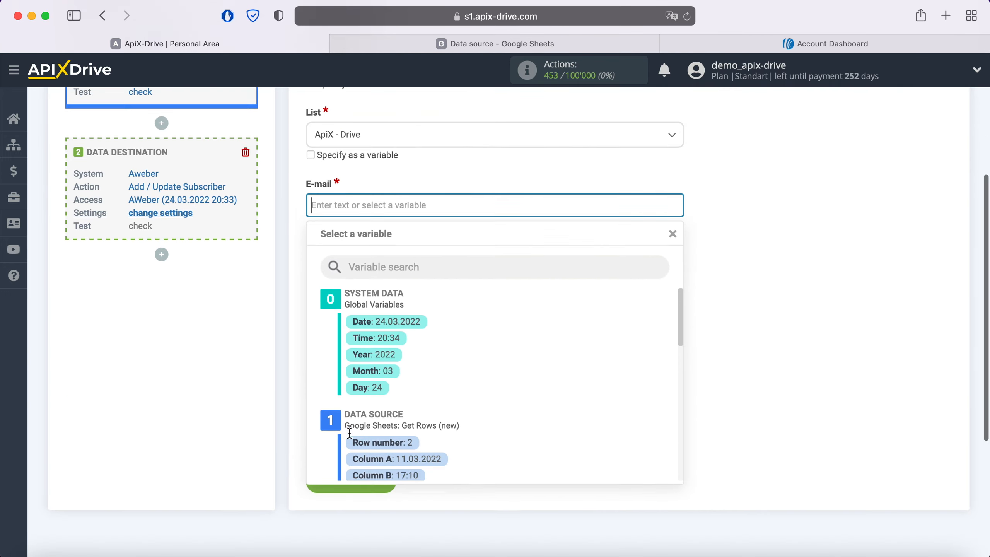
pyautogui.scroll(-3, 516, 346)
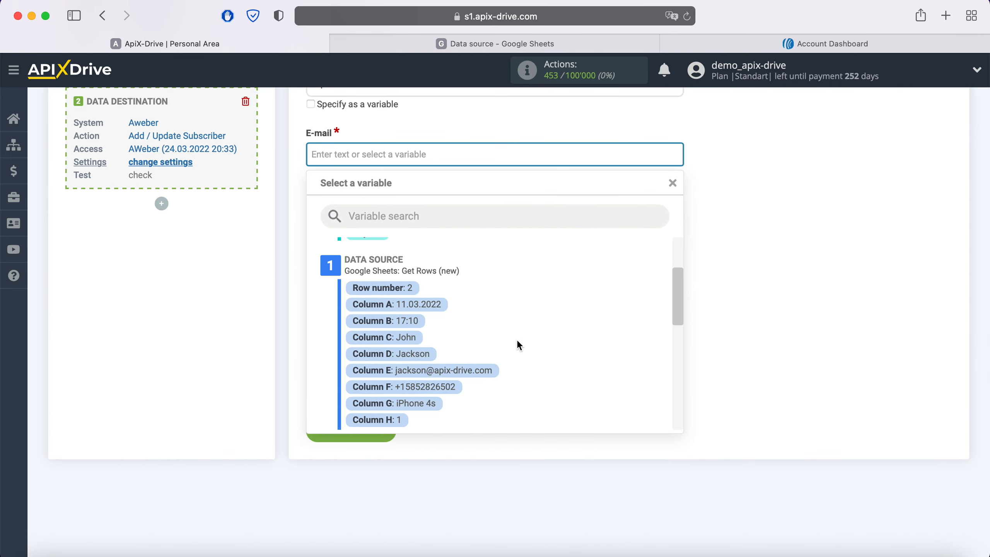
pyautogui.click(483, 369)
# Fill the subscriber's Name field with the Google Sheets Column C and Column D variables.
pyautogui.click(354, 265)
pyautogui.scroll(-3, 429, 273)
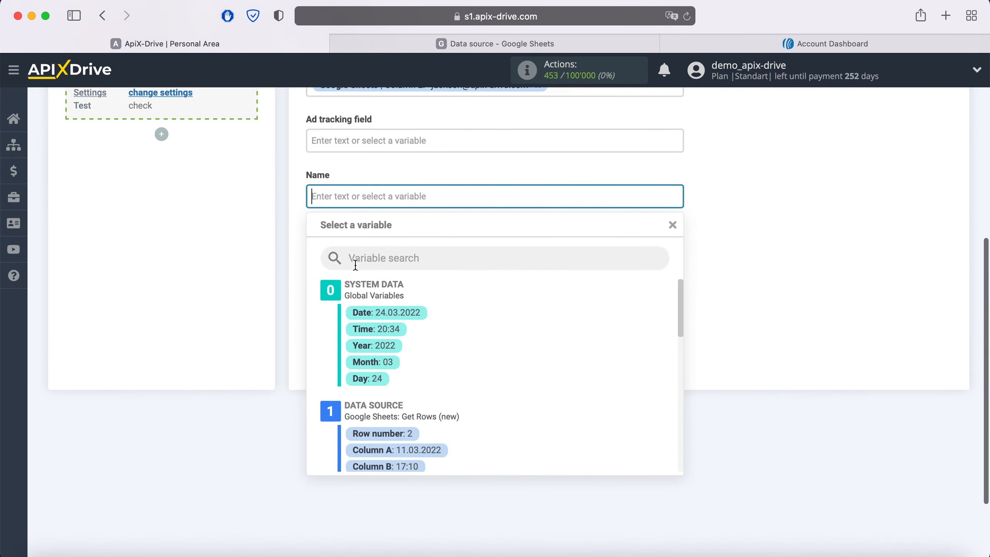
pyautogui.scroll(-3, 529, 285)
pyautogui.click(402, 336)
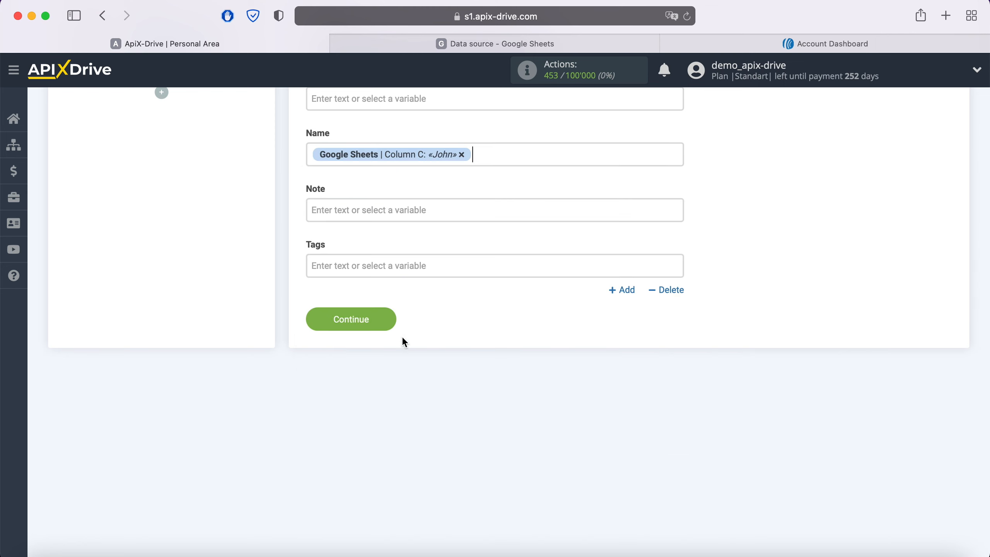
pyautogui.click(496, 154)
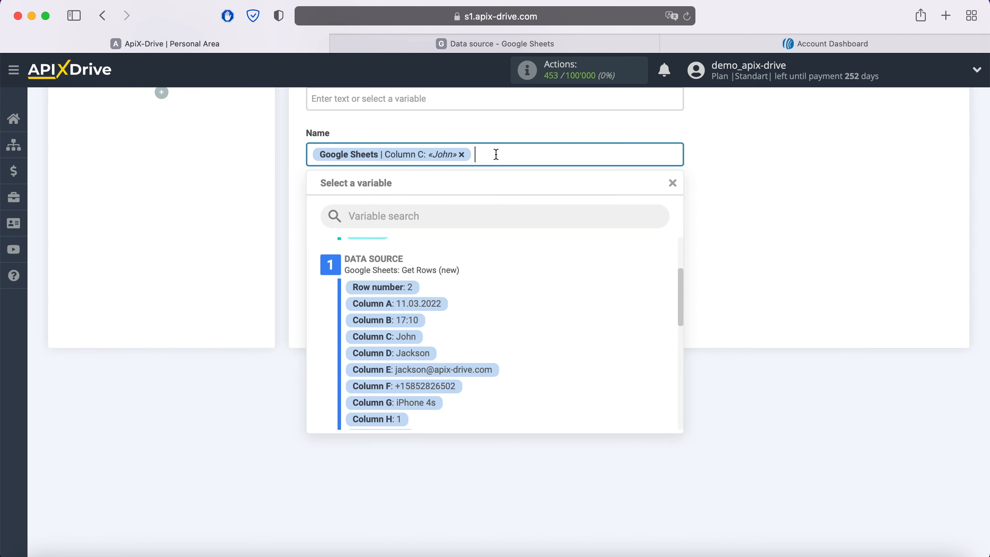
pyautogui.click(415, 353)
# Fill the Note field with "New row" followed by the Google Sheets Column A and Column B variables.
pyautogui.click(377, 210)
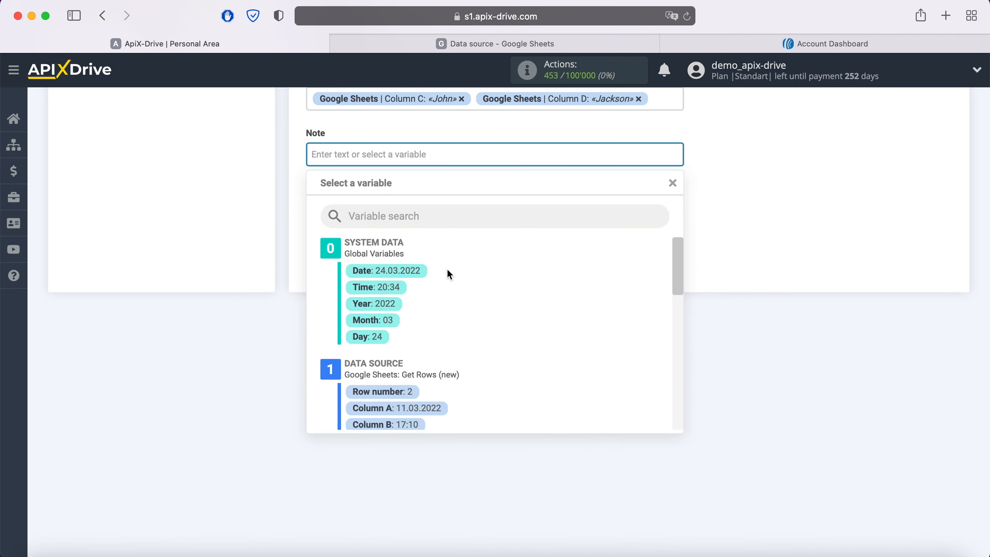
pyautogui.write('New row')
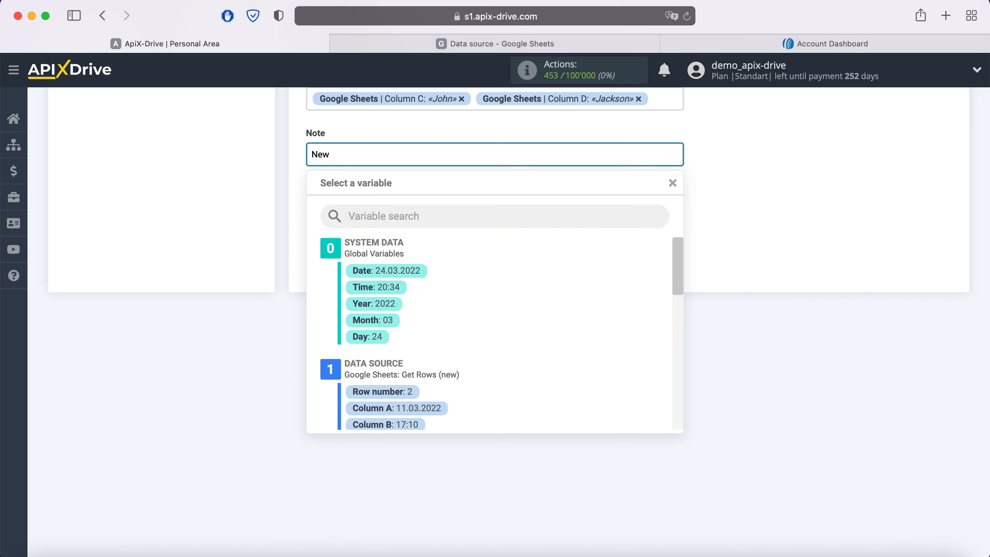
pyautogui.click(412, 408)
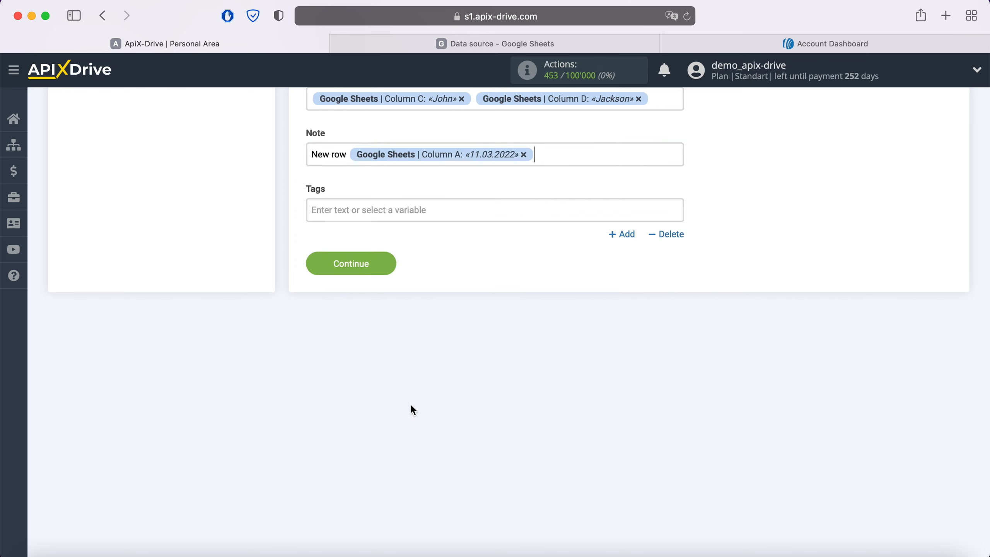
pyautogui.click(546, 154)
pyautogui.click(415, 424)
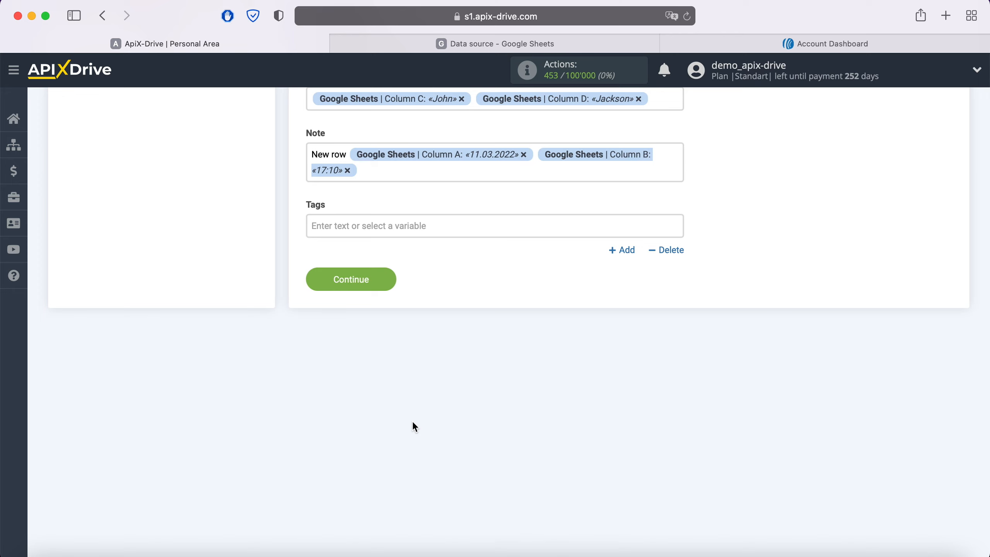
# Add a second line to the Note field with "Phone" followed by the Google Sheets Column F variable.
pyautogui.press('Return')
pyautogui.write('Phone')
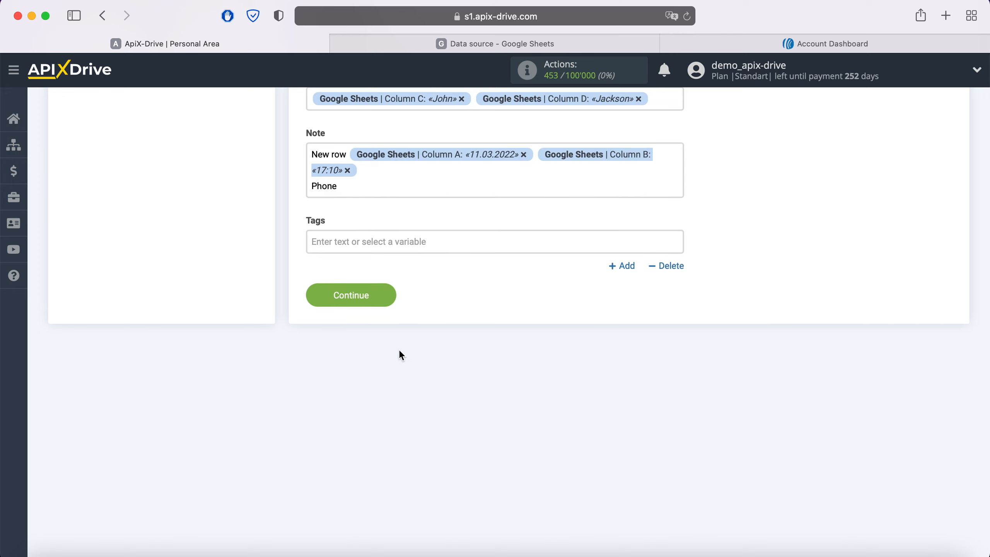
pyautogui.click(379, 193)
pyautogui.scroll(-3, 506, 363)
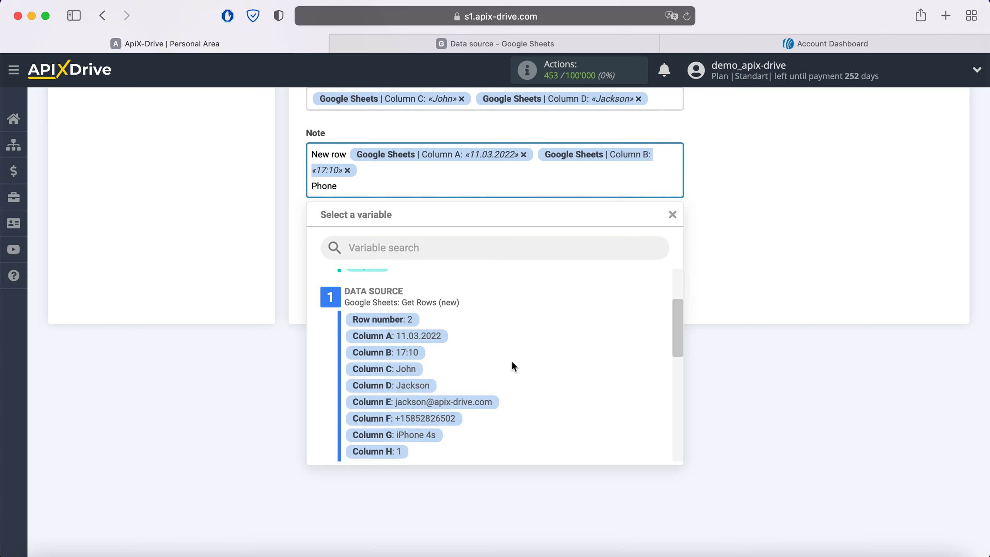
pyautogui.click(446, 409)
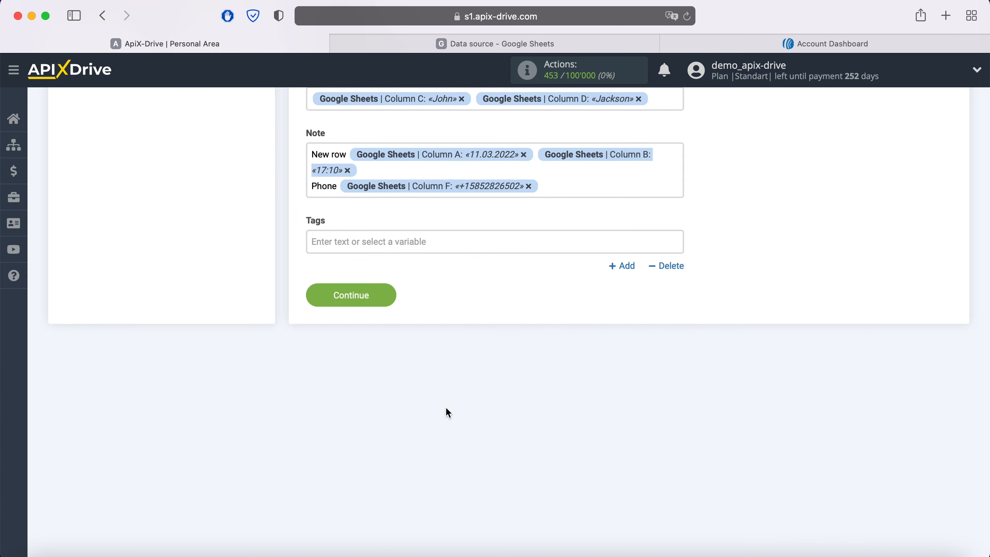
# Continue to the test stage of the data destination and send test data to Aweber.
pyautogui.click(389, 298)
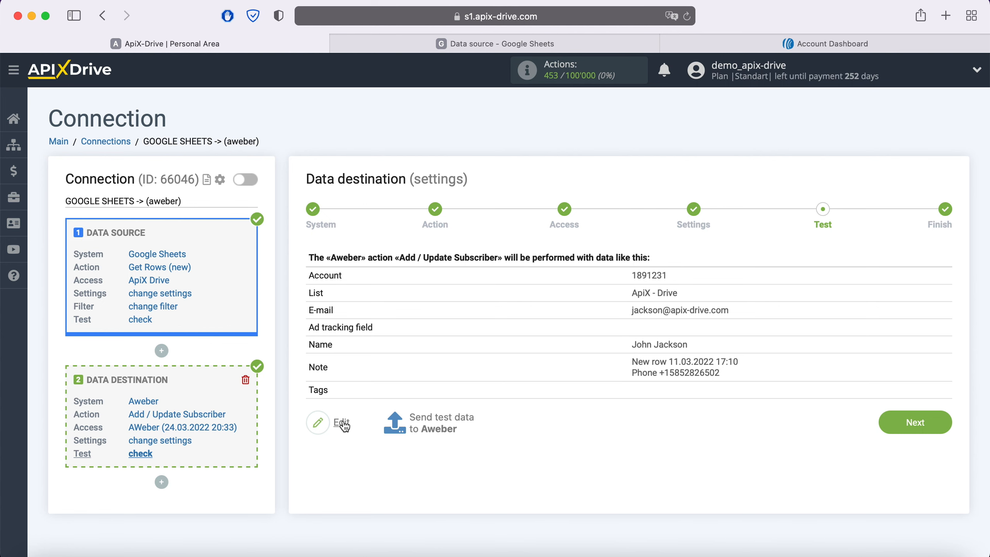
pyautogui.click(441, 424)
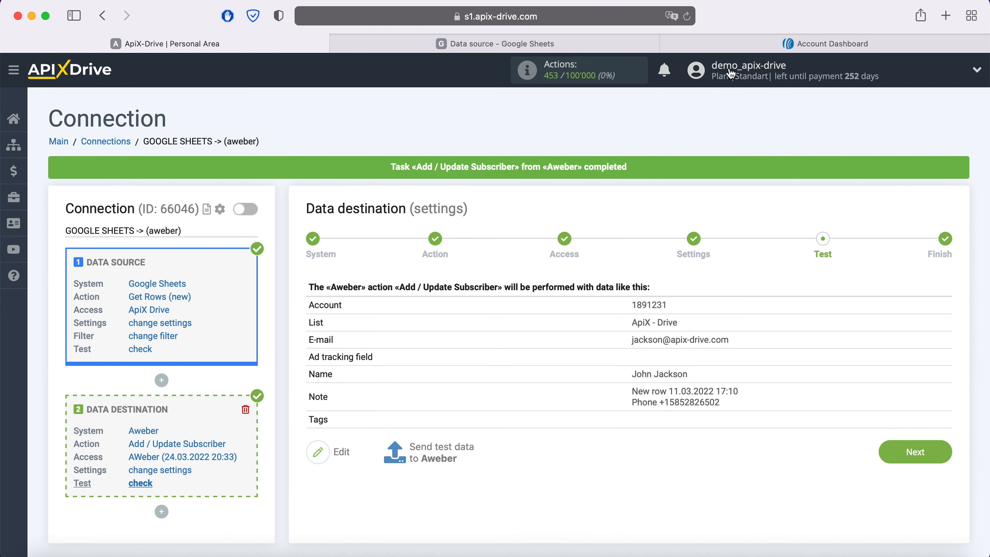
# Switch to AWeber and open the test subscriber's details in the subscriber list to check the transferred data.
pyautogui.click(826, 43)
pyautogui.click(115, 272)
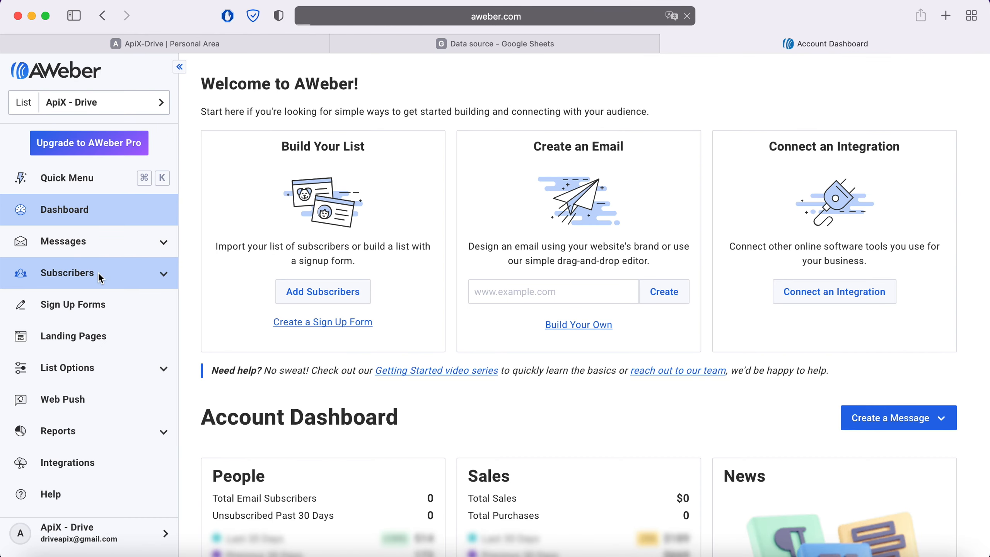
pyautogui.click(404, 276)
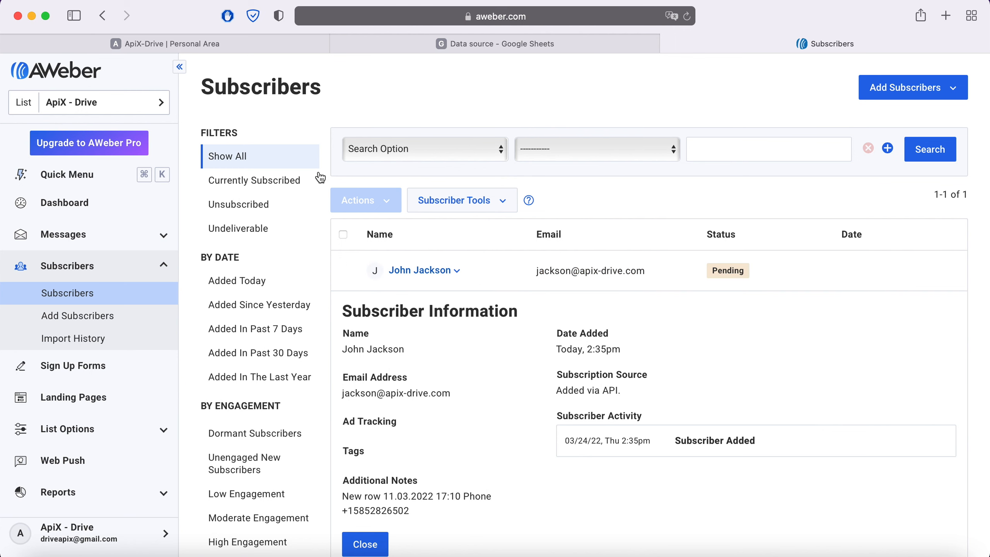
# Switch back to ApiX-Drive, complete the data destination setup and enable automatic updates for the connection.
pyautogui.click(235, 42)
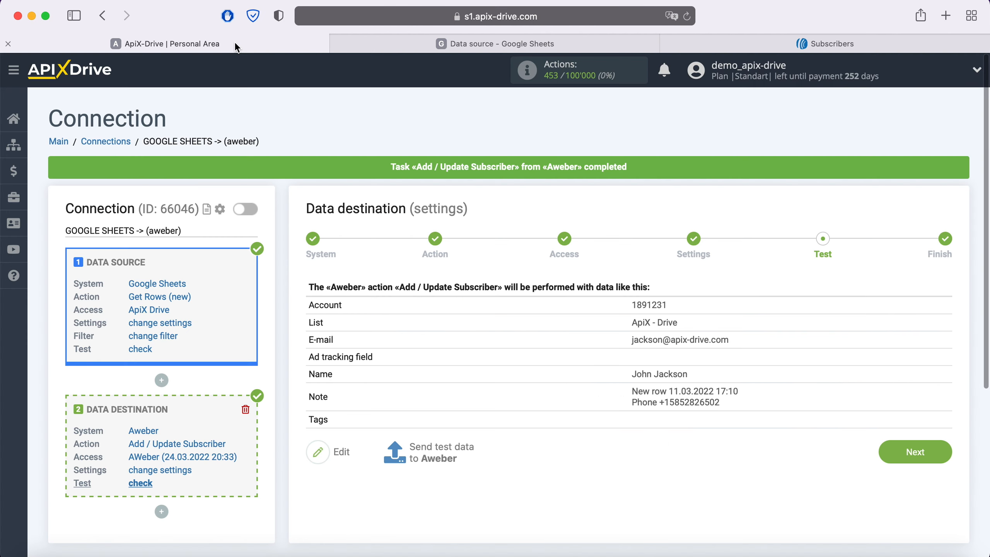
pyautogui.click(941, 455)
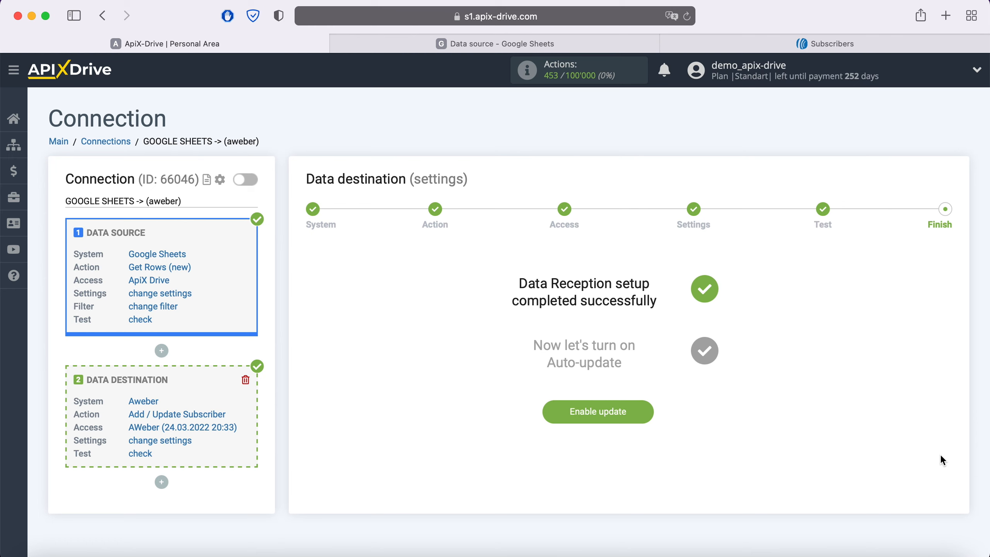
pyautogui.click(637, 410)
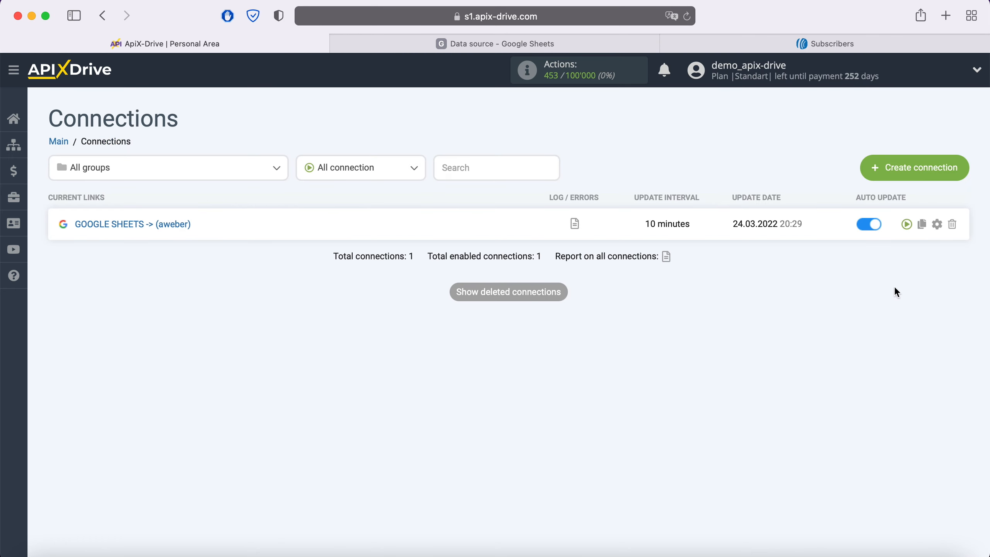
# Set the update interval of the GOOGLE SHEETS -> (aweber) connection to 5 minutes and save its setup.
pyautogui.click(937, 225)
pyautogui.click(574, 326)
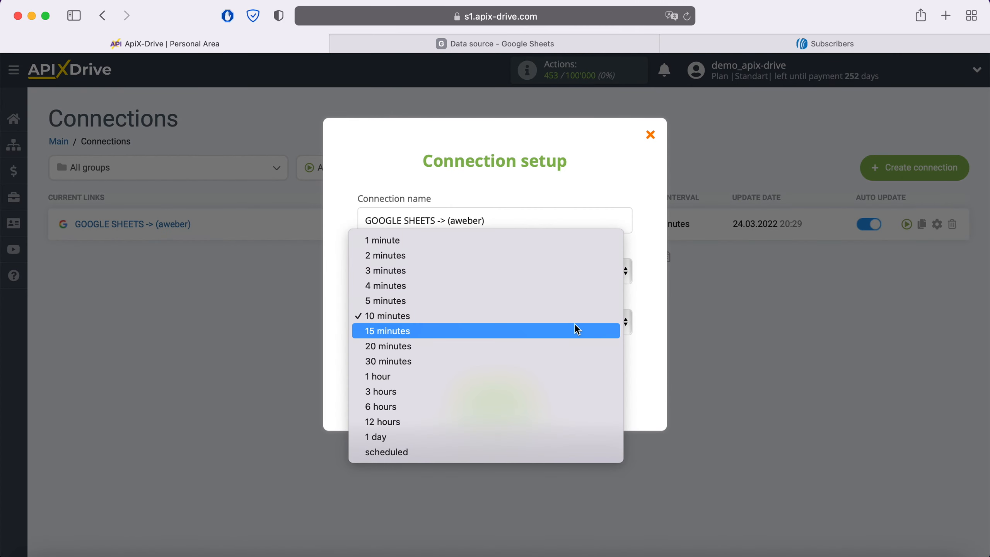
pyautogui.click(491, 300)
pyautogui.click(532, 391)
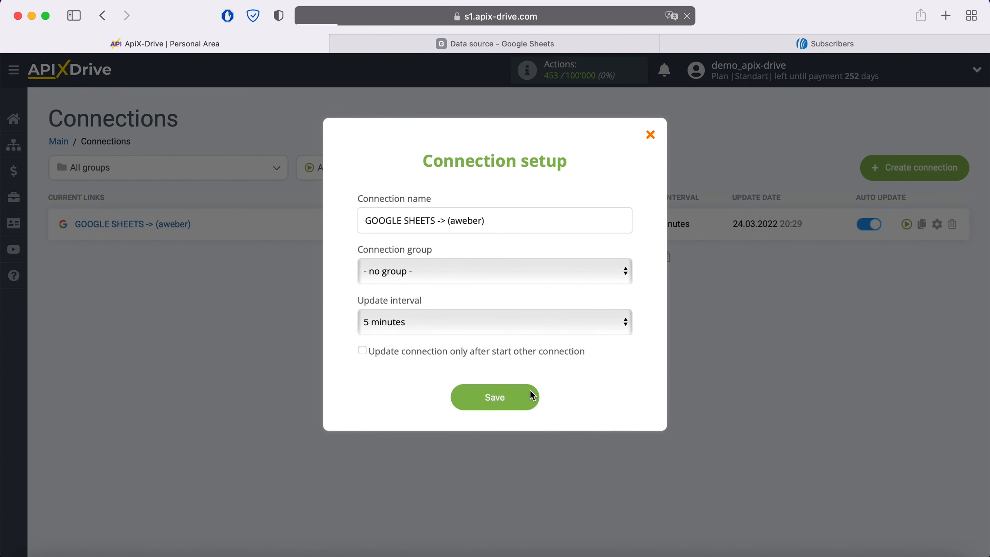